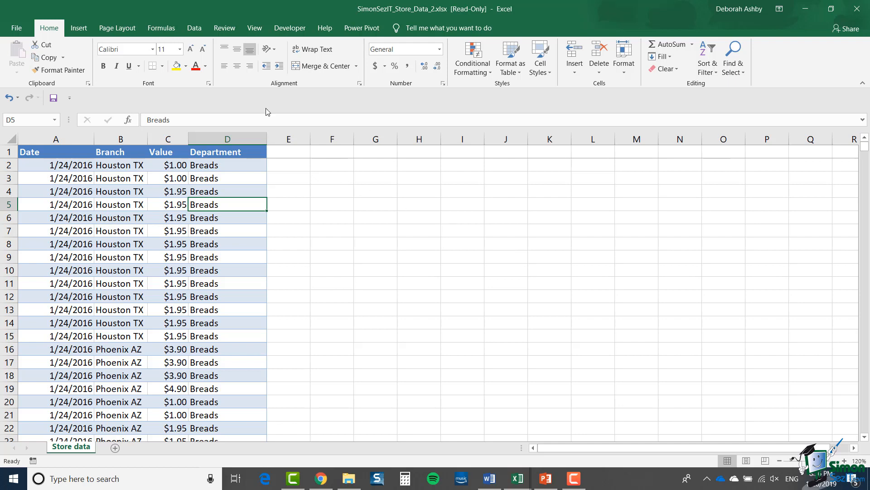
- Create a table with headers from range $A$1:$D$15000 of the store data and name it Sales_Table
click(79, 30)
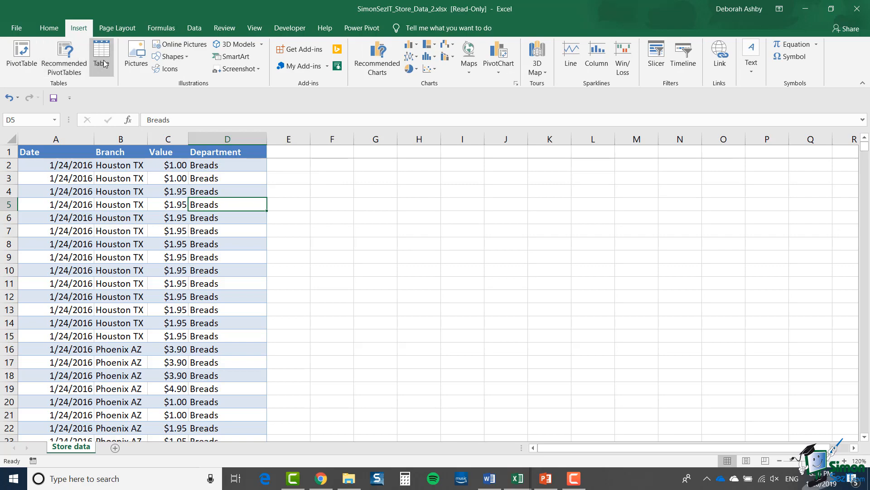
click(103, 58)
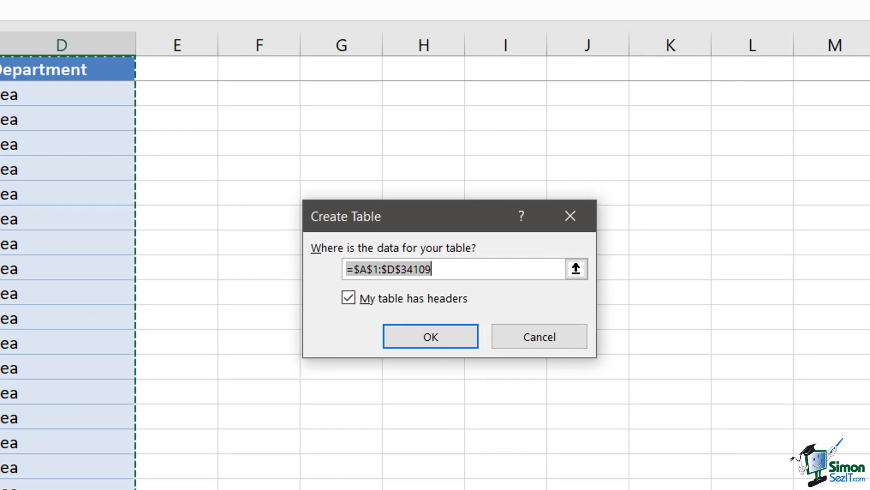
click(446, 269)
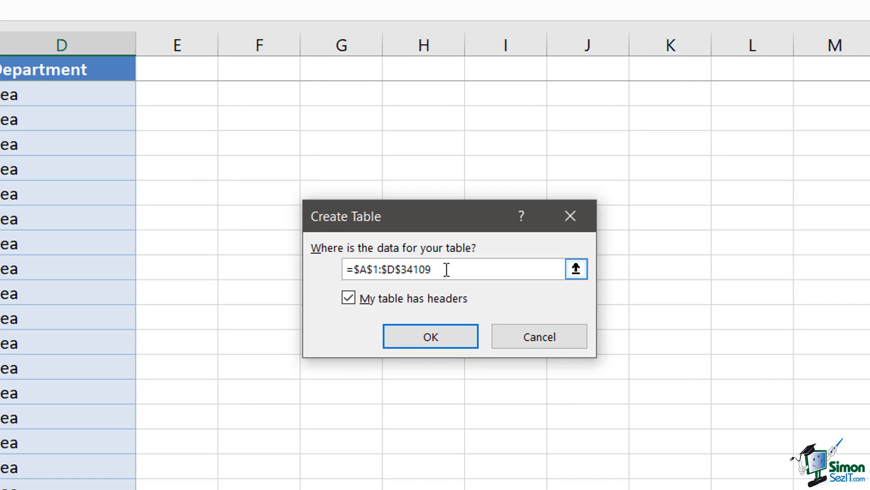
key(BackSpace)
key(BackSpace)
key(BackSpace)
key(BackSpace)
key(BackSpace)
text(15000)
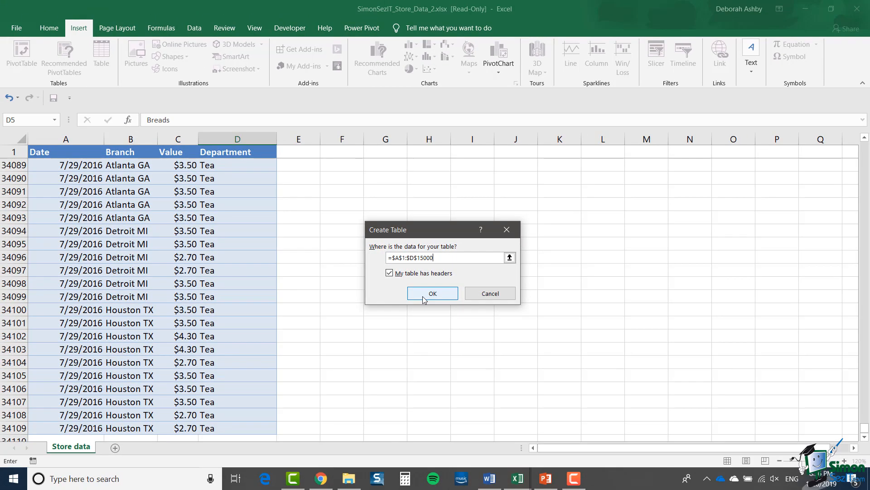
click(431, 329)
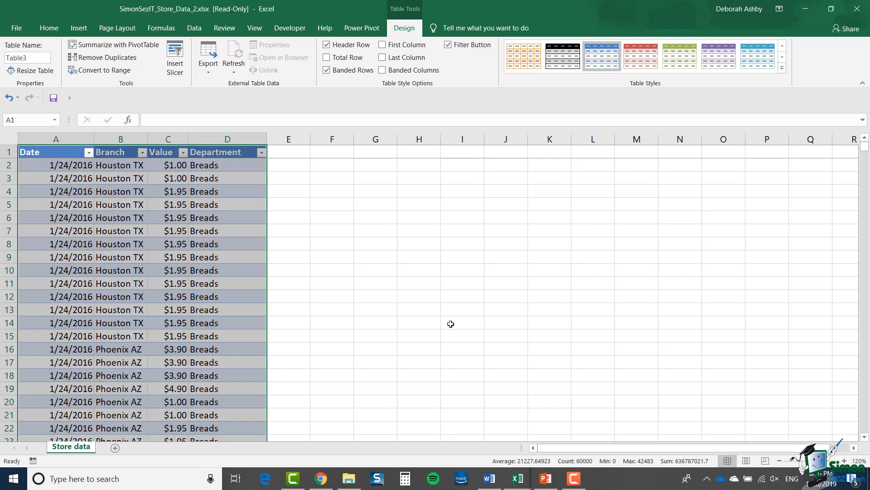
click(34, 60)
text(Sales_Table)
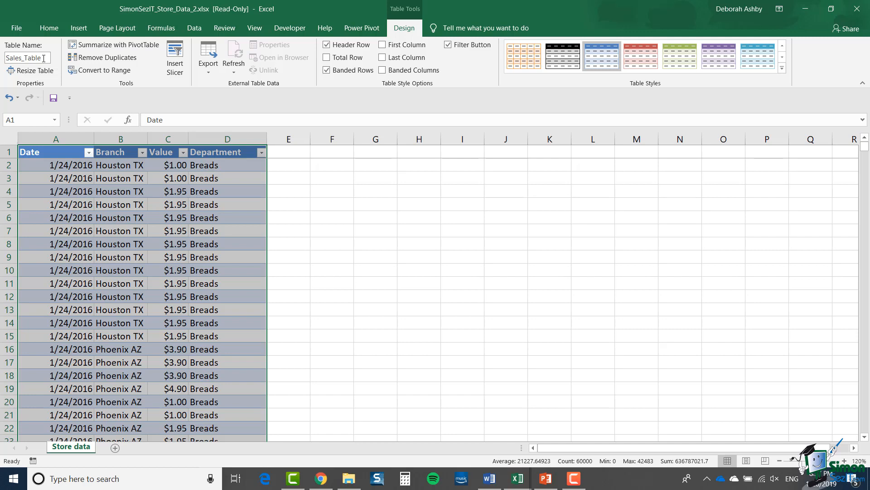
- Insert a PivotTable based on Sales_Table on a new worksheet
click(78, 29)
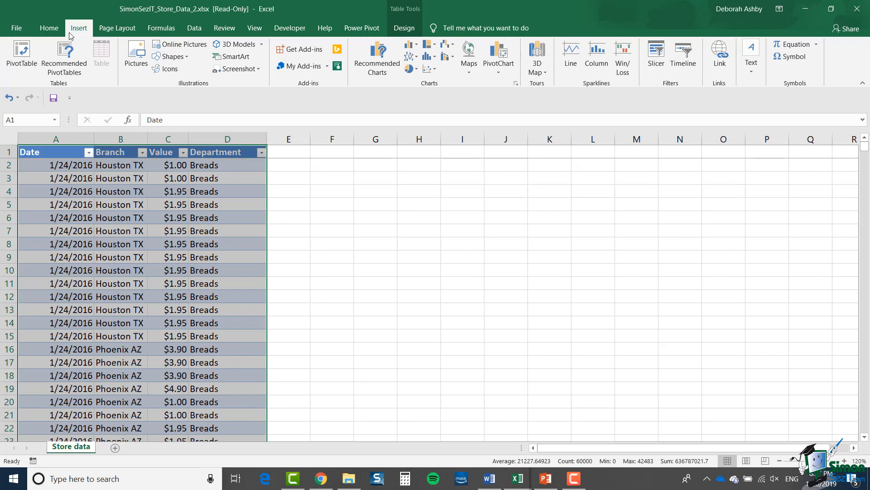
click(16, 58)
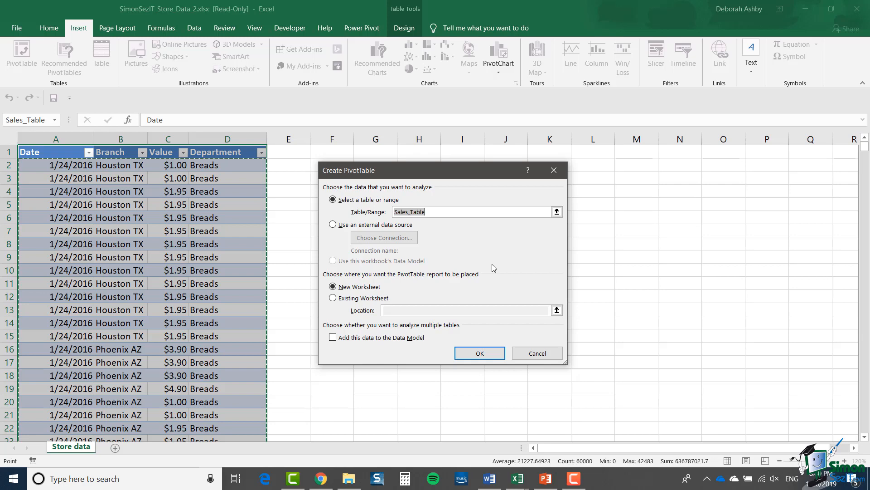
click(491, 356)
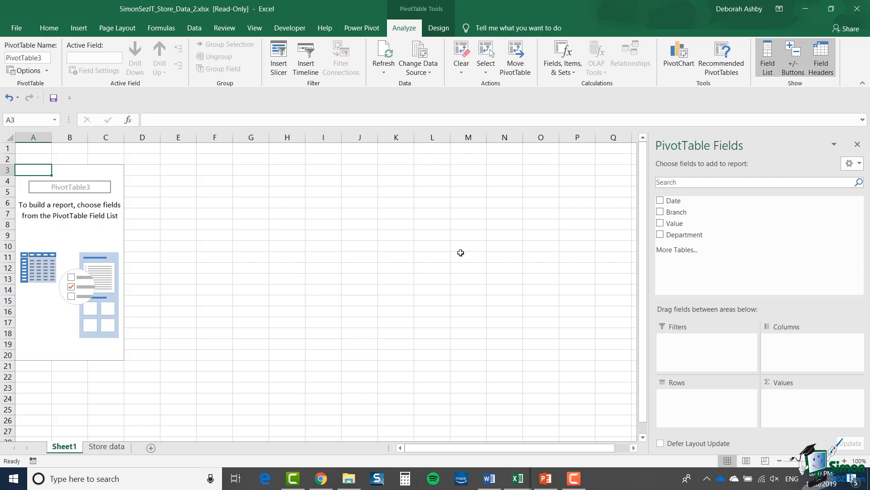
- Rename the new PivotTable worksheet as Pivot Table
right_click(64, 449)
click(94, 343)
text(Pivot Table)
key(Return)
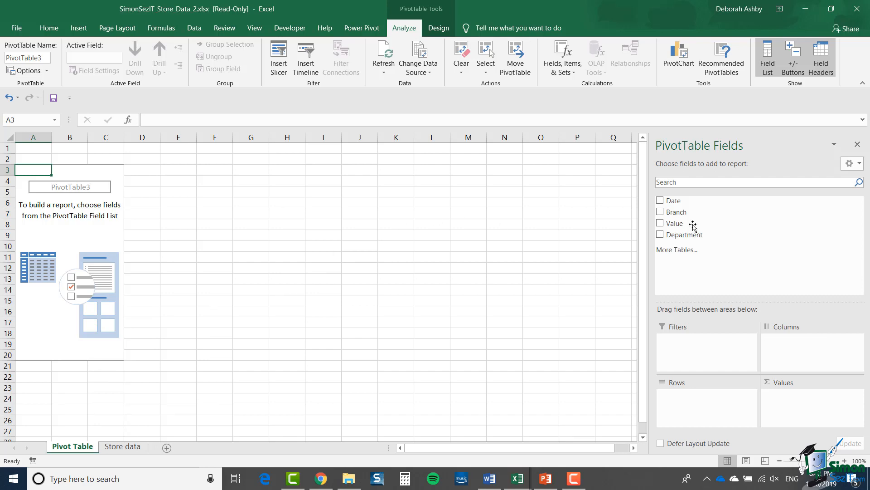
- Float the PivotTable Fields pane over the sheet, make it taller, and dock it back in its original place
drag(747, 144, 335, 231)
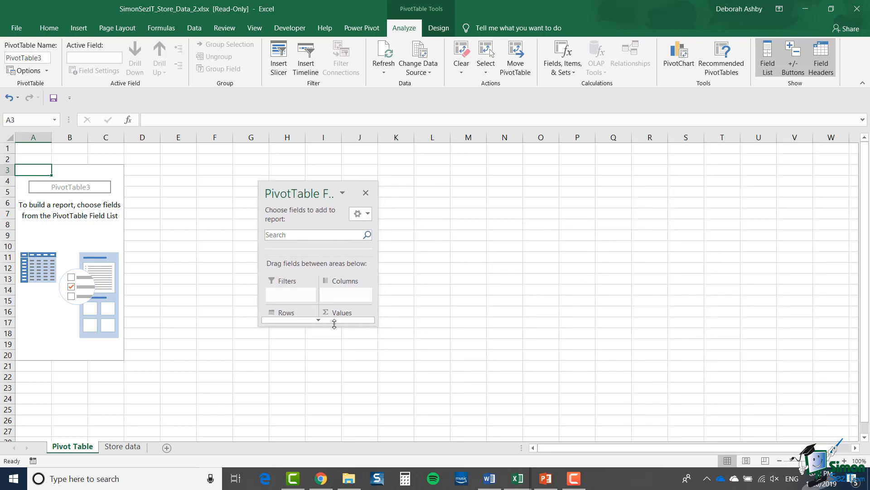
drag(330, 325, 357, 401)
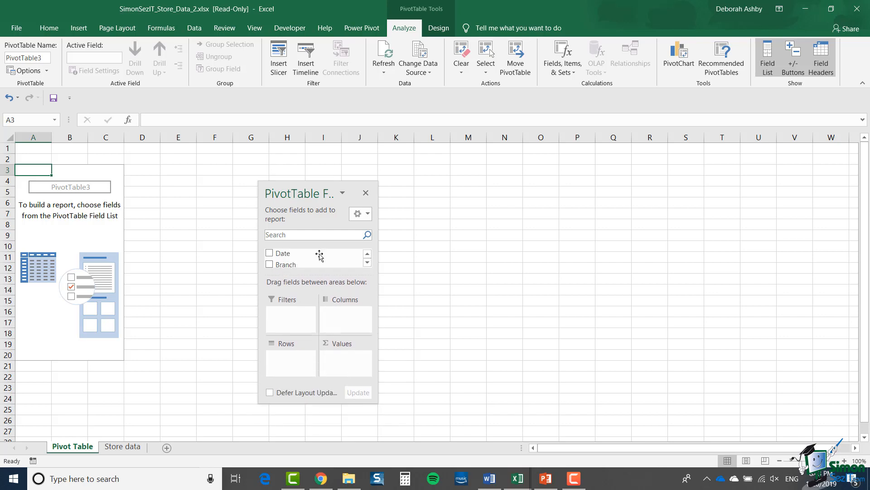
double_click(293, 193)
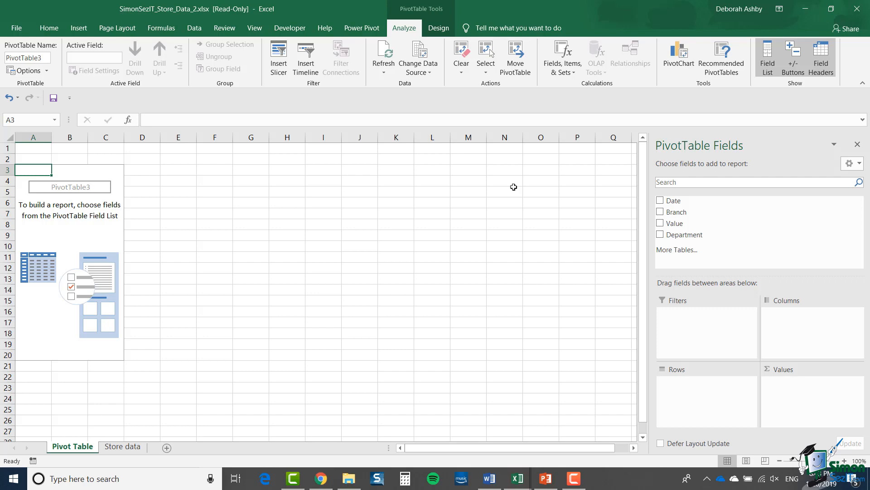
- Add the Date field as rows and the Value field as summed values, and expand March to its daily figures
click(661, 201)
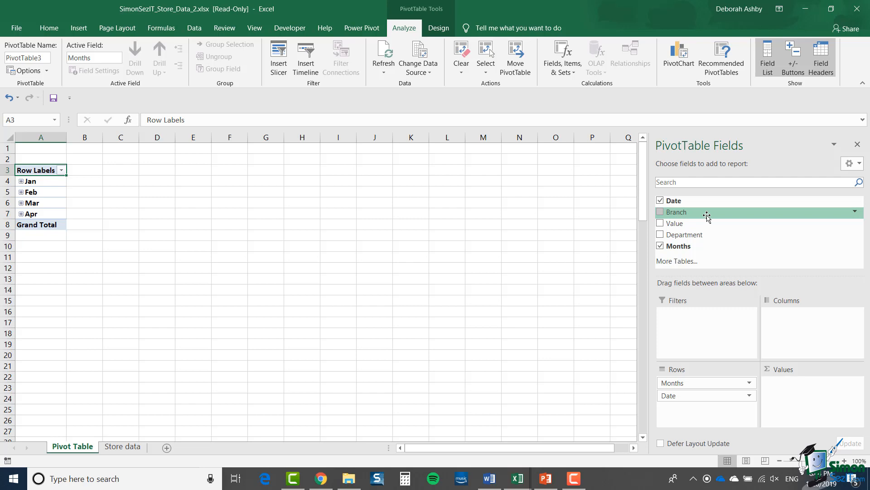
click(661, 224)
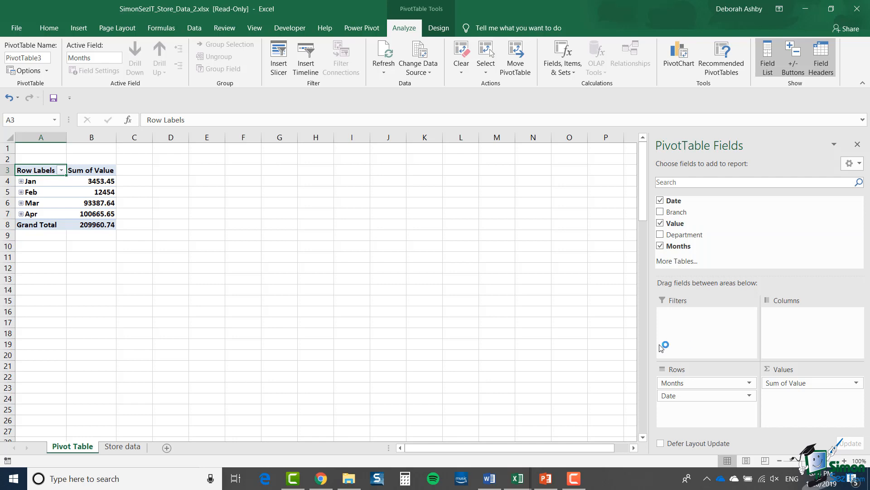
click(21, 203)
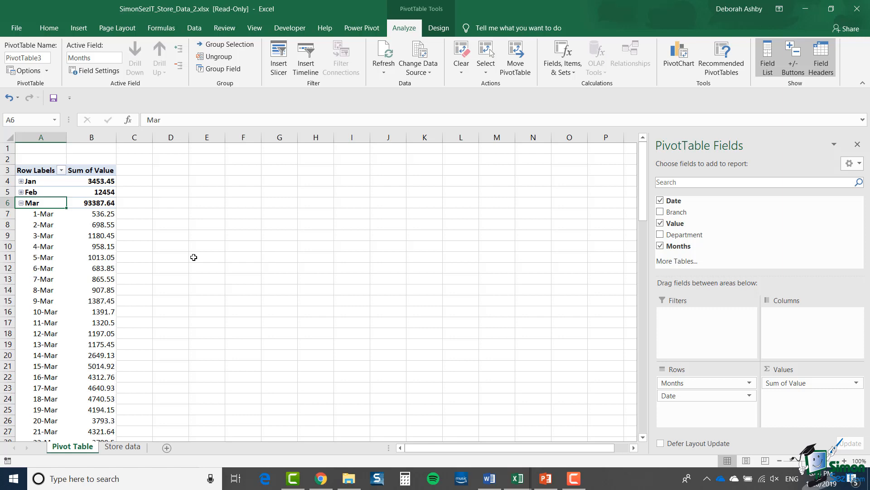
mouse_move(96, 235)
mouse_move(103, 255)
- Try the PivotTable rows without the Months field, and restore the order with Months above Date
click(660, 246)
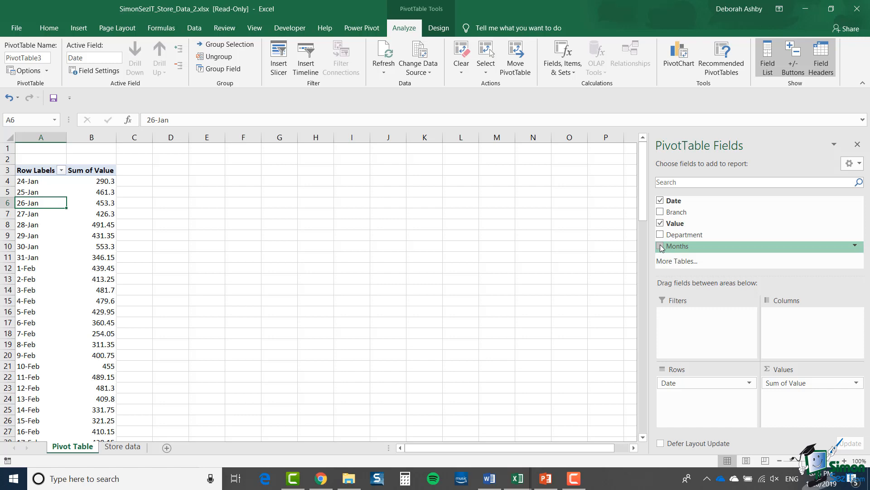
click(660, 247)
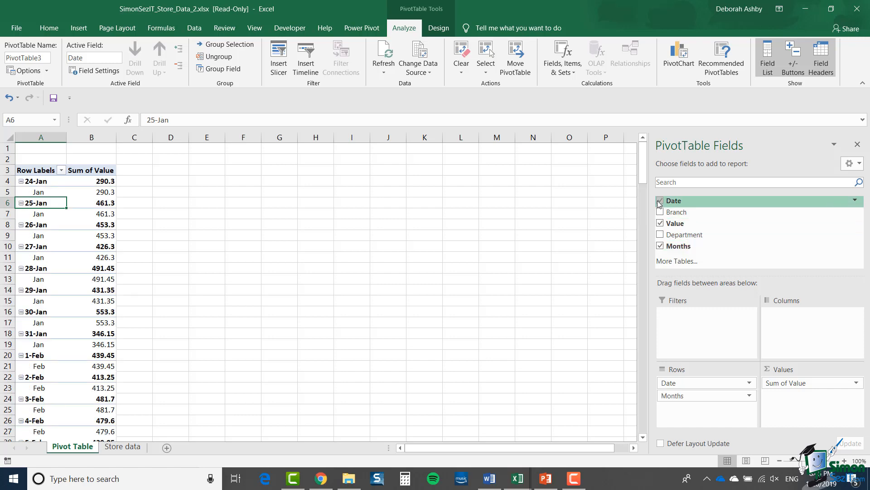
click(660, 201)
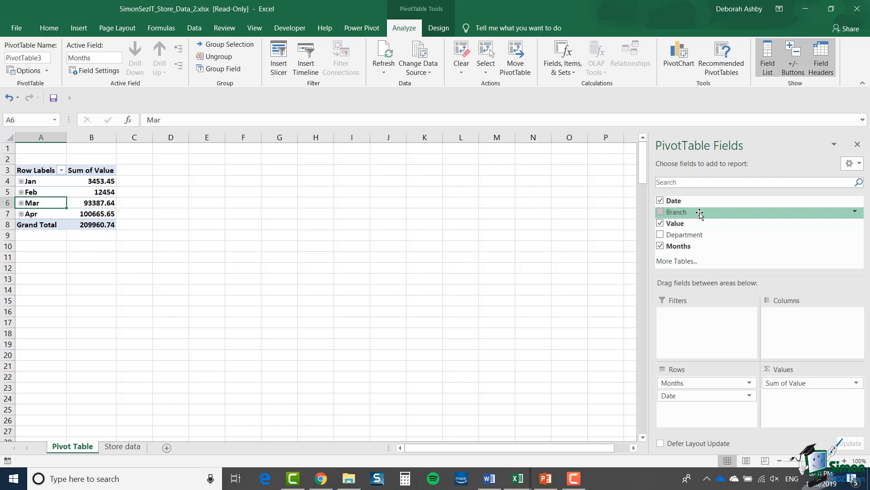
- Add the Branch field to the PivotTable with January expanded, and move Branch above Months in the rows
click(660, 212)
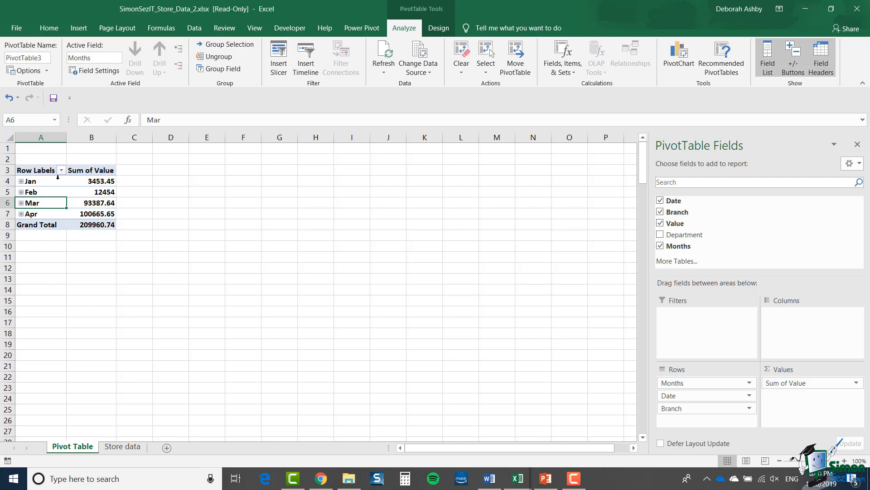
click(22, 181)
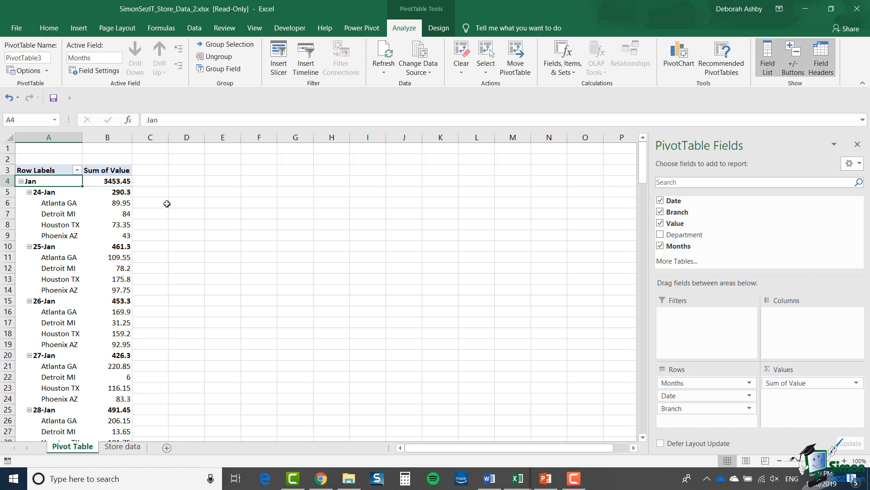
drag(691, 409, 701, 391)
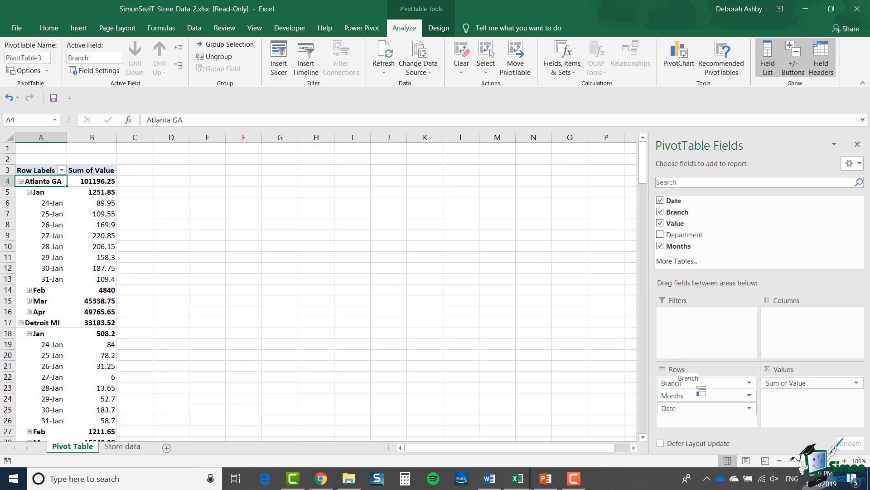
drag(701, 391, 700, 387)
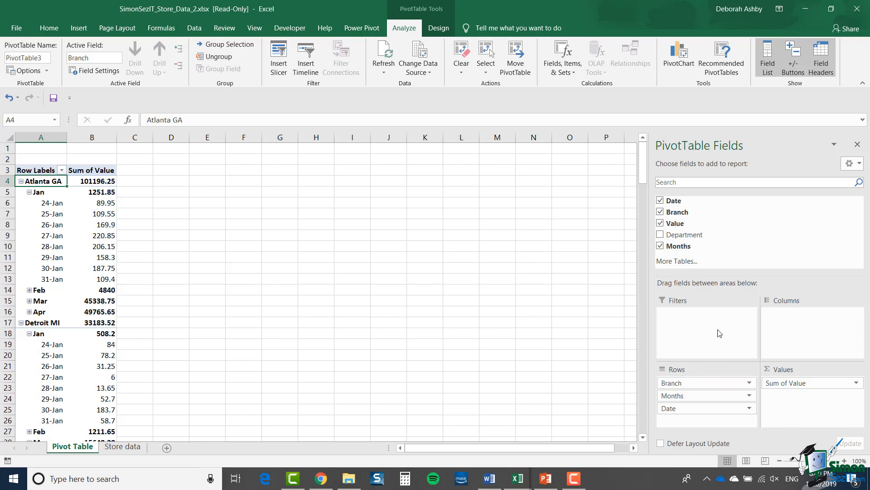
- Add the Department field as columns, and swap it with Branch so that Department leads the rows and Branch forms the columns
click(659, 235)
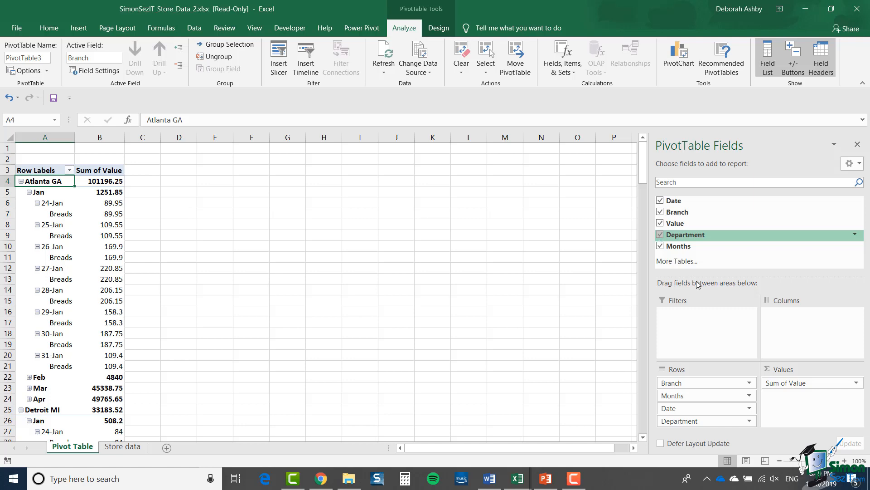
drag(686, 421, 797, 330)
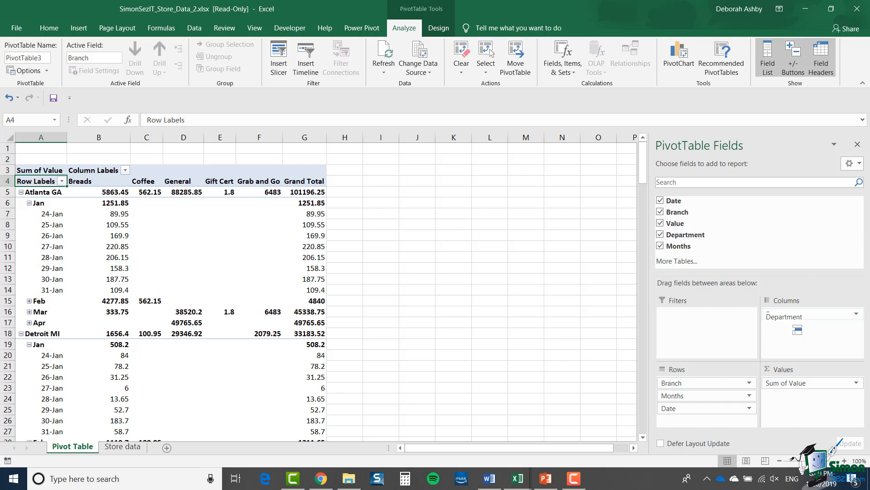
drag(798, 330, 785, 320)
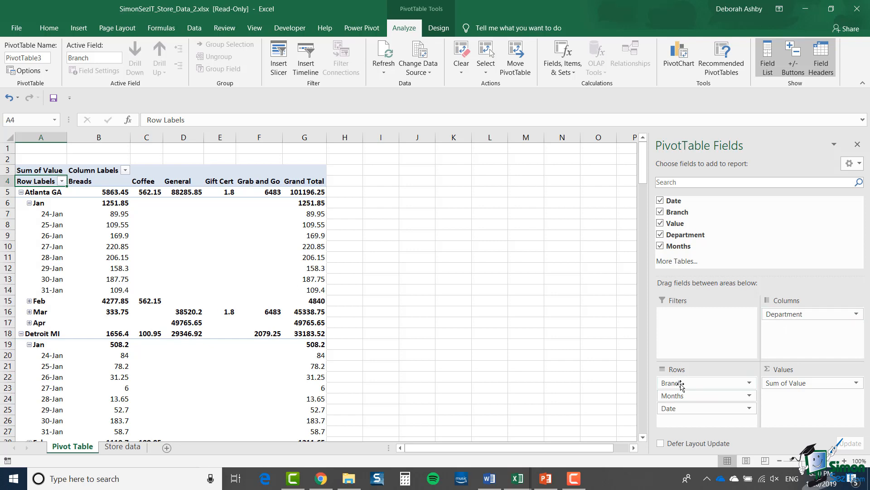
drag(681, 384, 802, 346)
drag(791, 314, 701, 387)
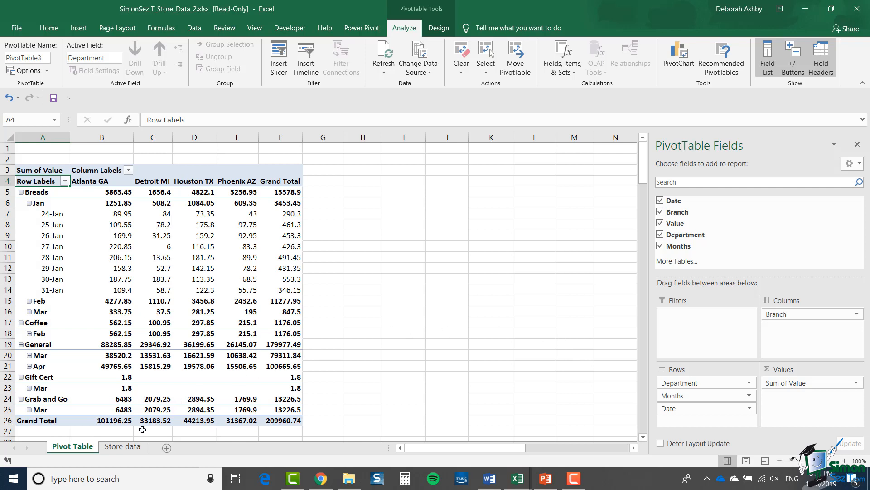
- Resize Sales_Table on the Store data sheet to the range $A$1:$D$34109
click(125, 447)
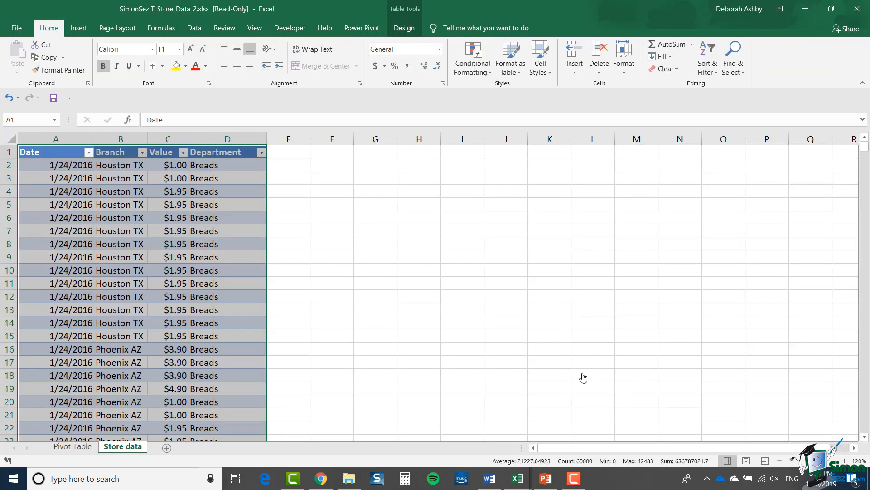
click(410, 29)
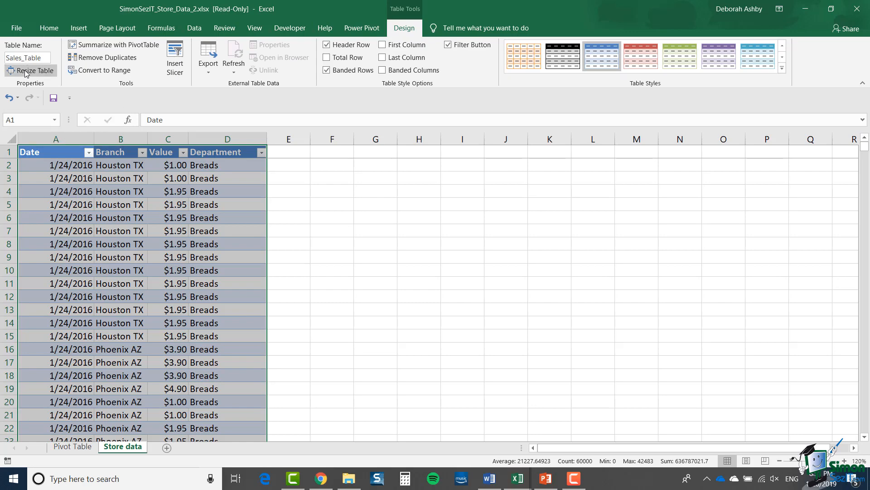
click(26, 71)
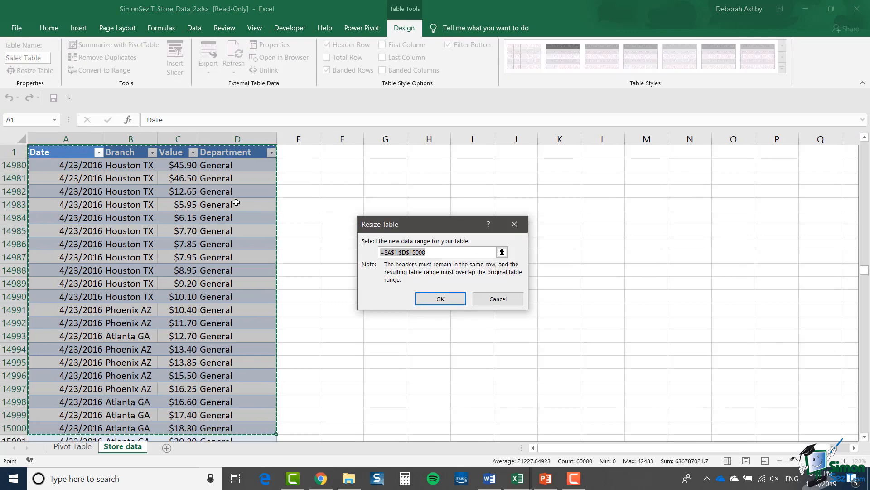
click(436, 253)
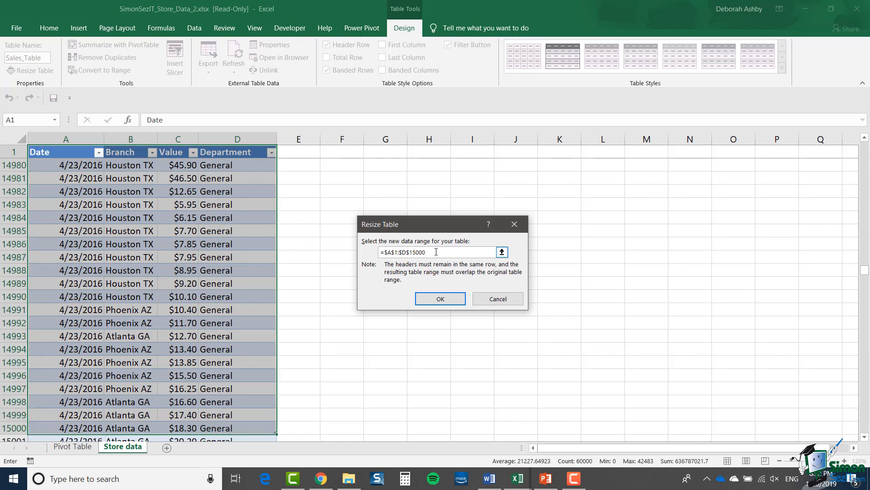
key(BackSpace)
key(BackSpace)
key(BackSpace)
key(BackSpace)
key(BackSpace)
text(34109)
click(437, 298)
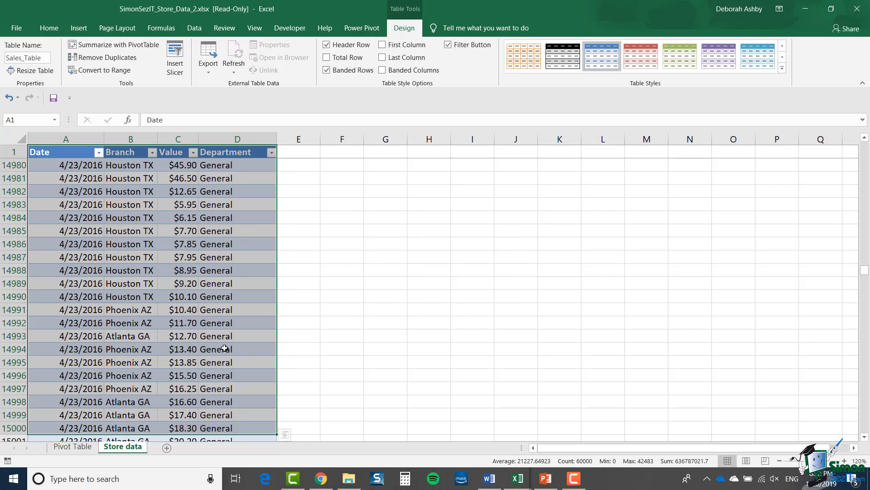
- Refresh the PivotTable on the Pivot Table sheet to include the rows added to its source table
click(75, 447)
click(196, 250)
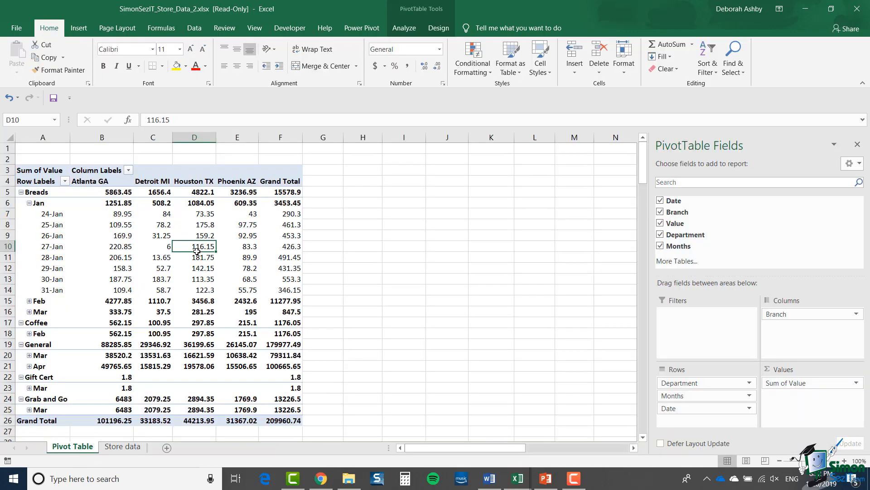
click(406, 28)
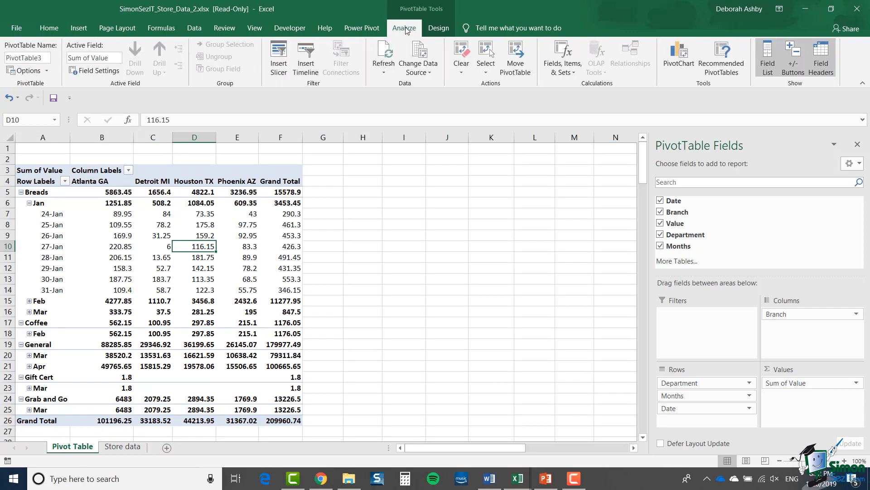
click(385, 53)
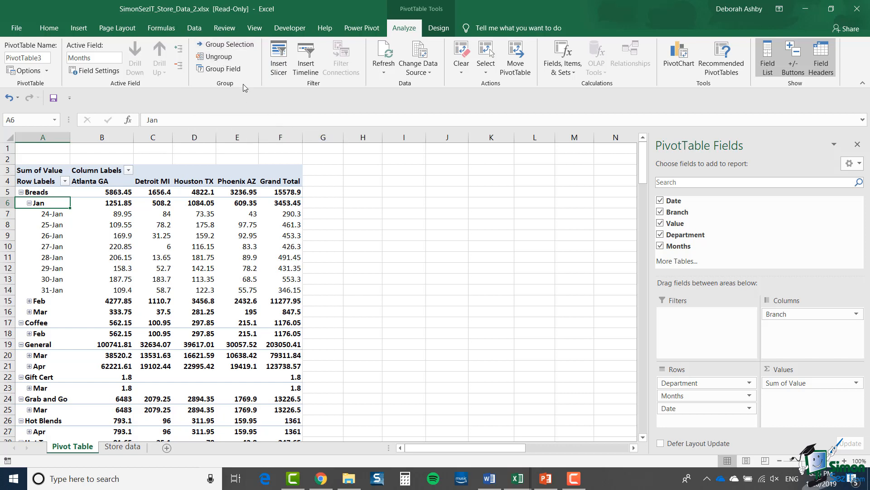
- Group the PivotTable's date field by Months only, removing the Days grouping
click(224, 69)
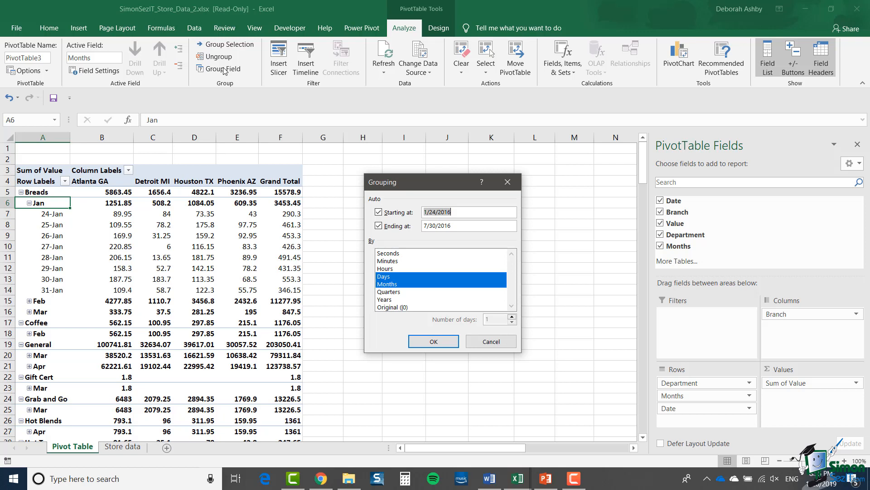
click(400, 276)
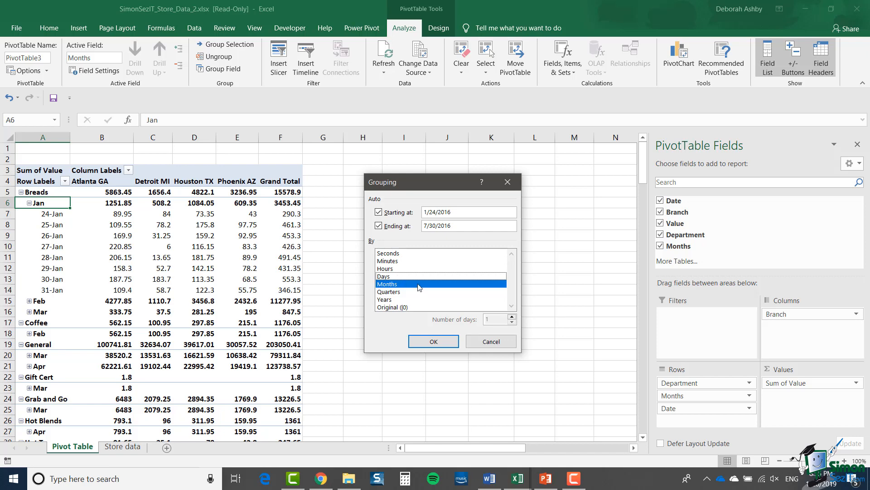
click(431, 344)
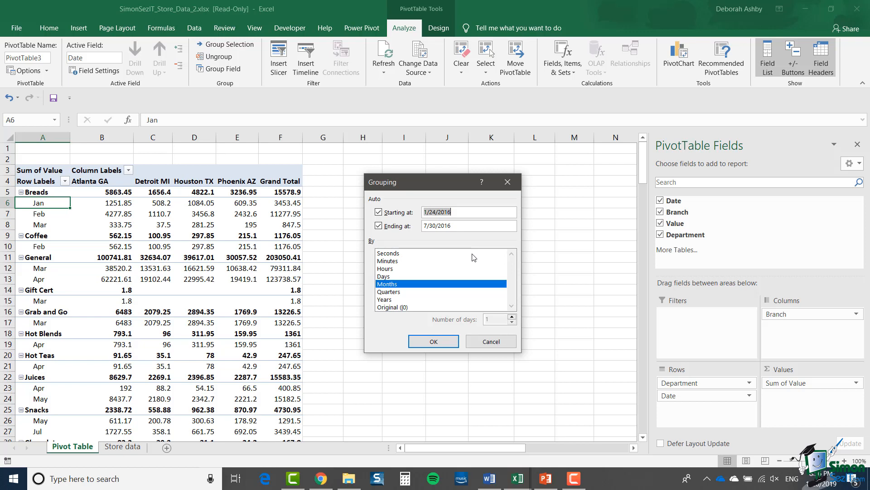
key(Escape)
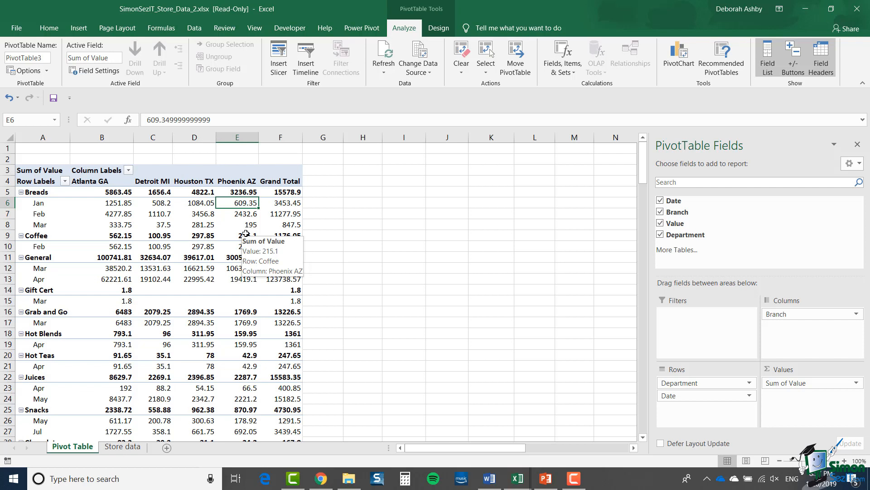
- Format the Sum of Value field's numbers as Currency with the $ symbol and 0 decimal places
drag(245, 202, 245, 286)
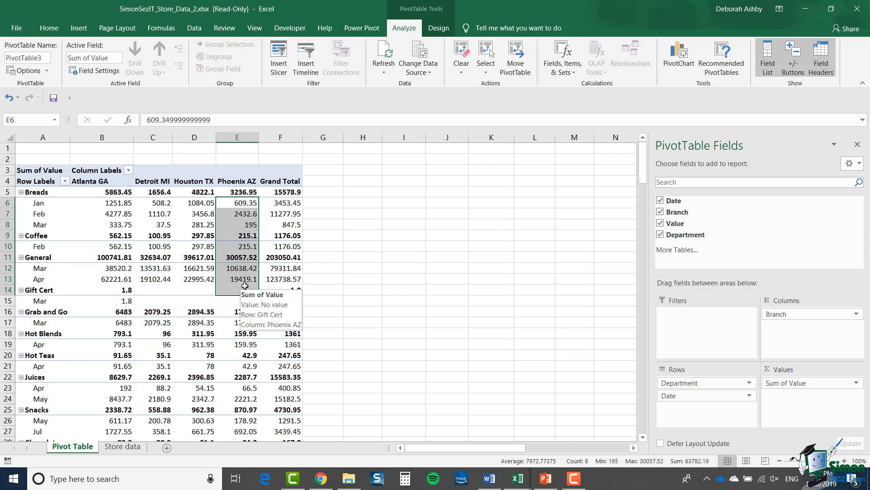
click(239, 204)
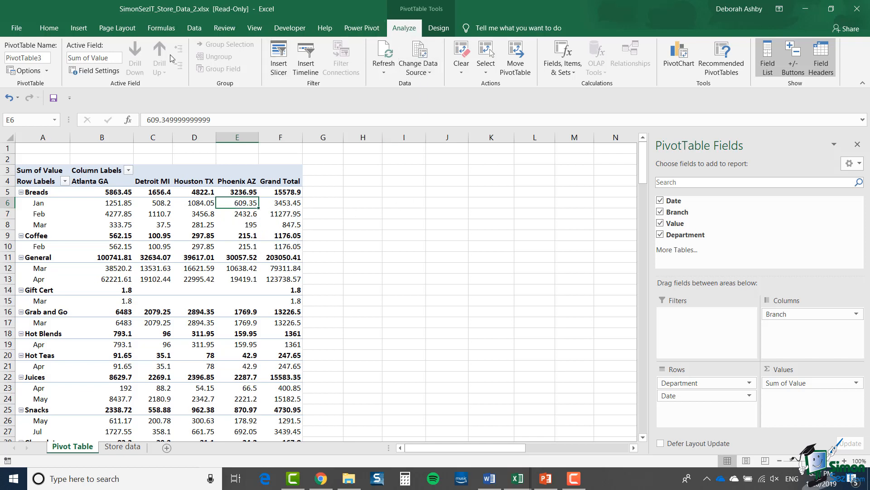
click(96, 69)
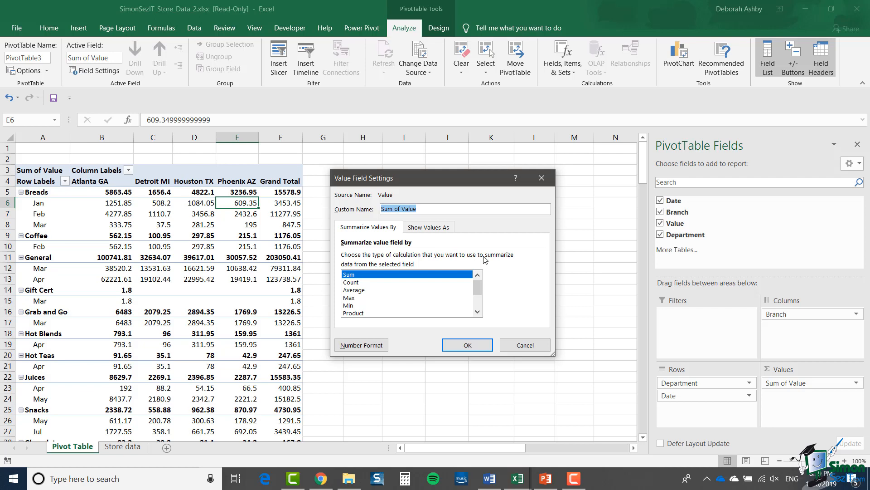
click(365, 345)
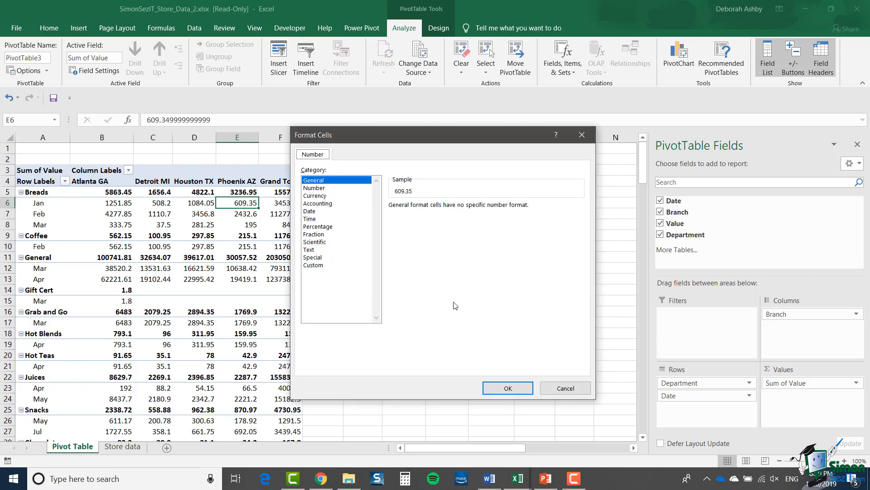
click(321, 196)
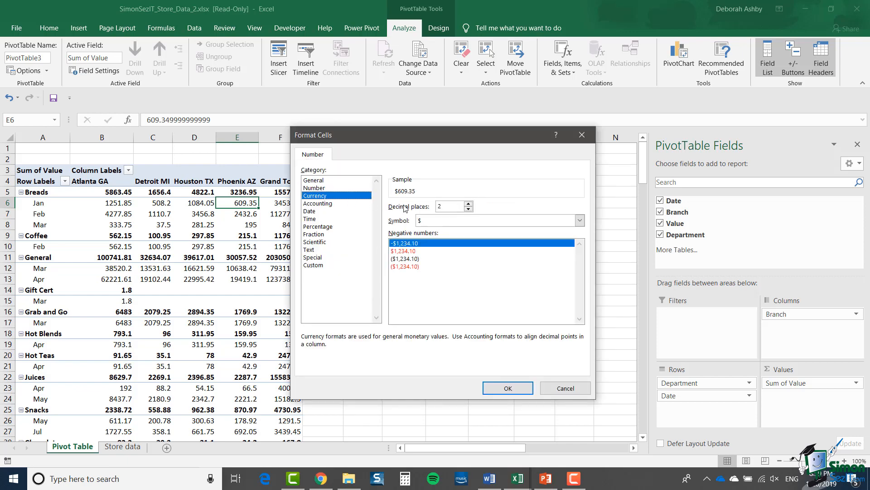
click(469, 209)
click(469, 209)
click(502, 388)
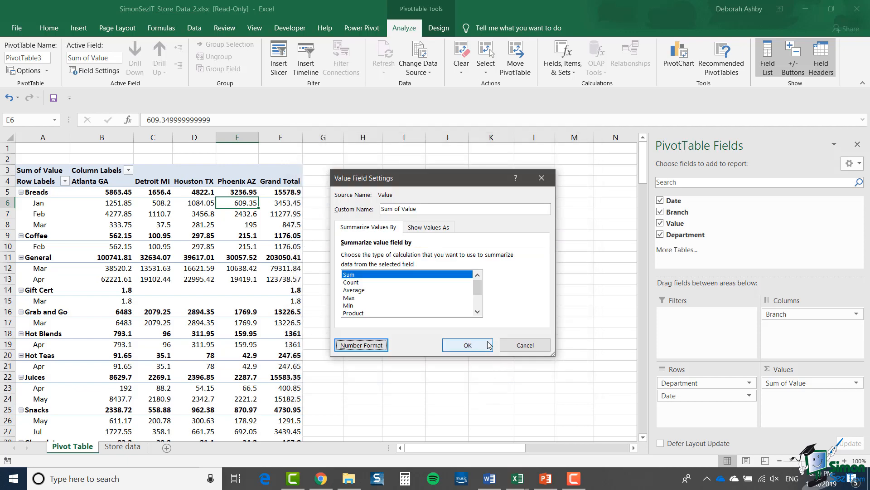
click(475, 347)
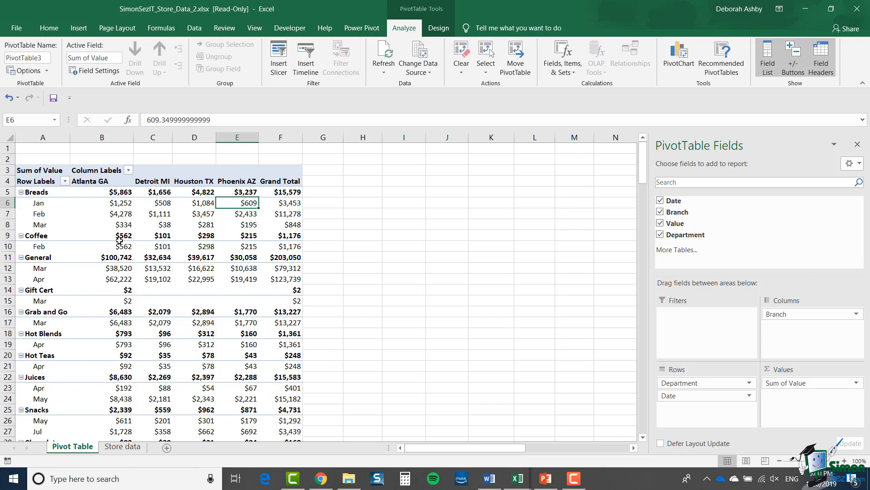
click(102, 193)
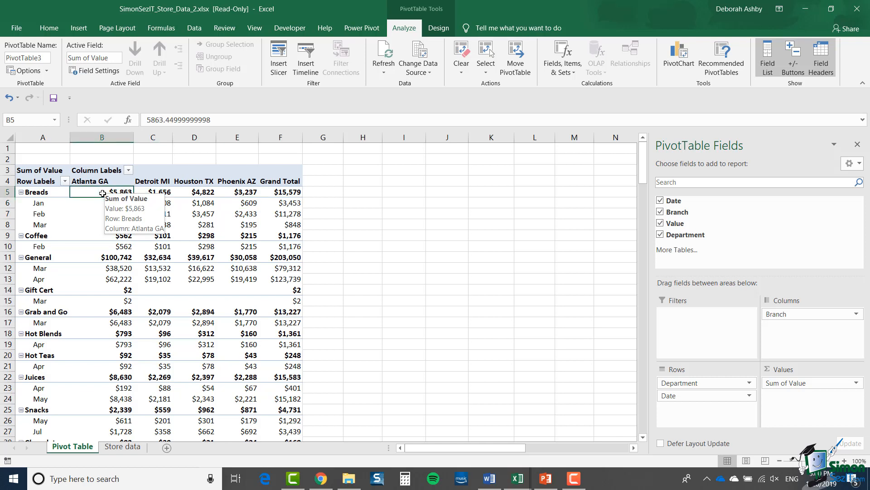
click(155, 193)
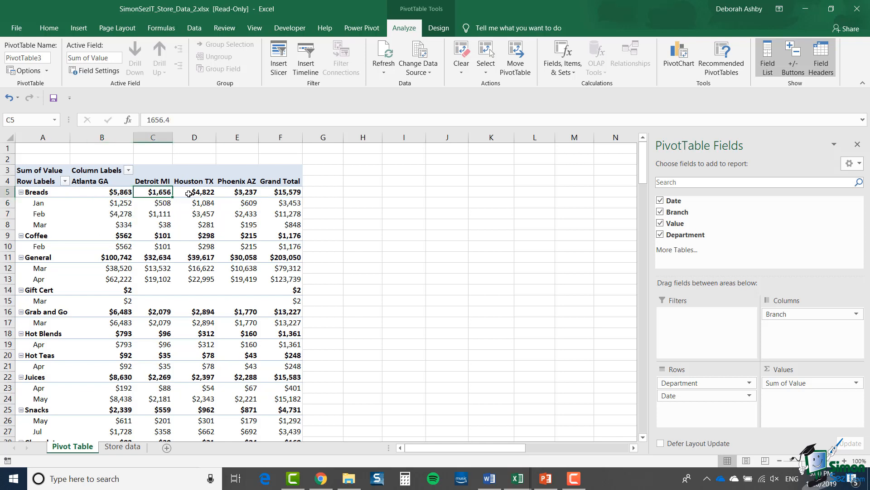
click(189, 194)
click(236, 193)
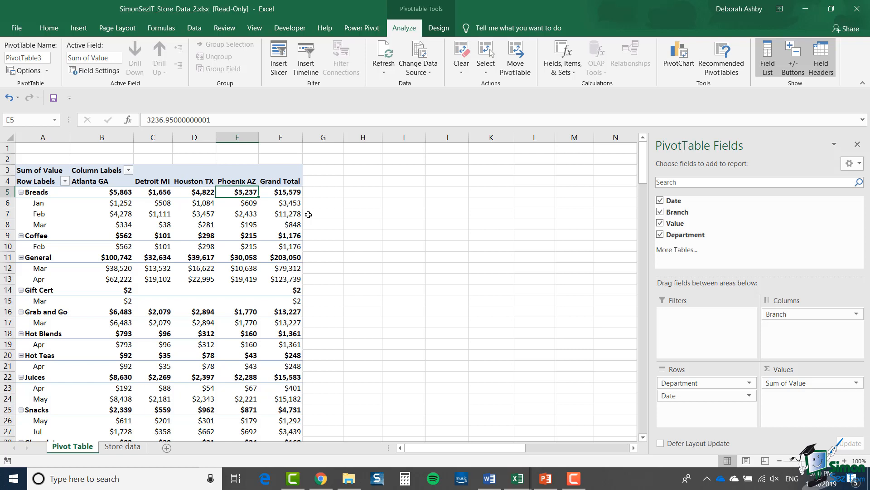
- Change the PivotTable's report layout to Tabular Form
click(439, 29)
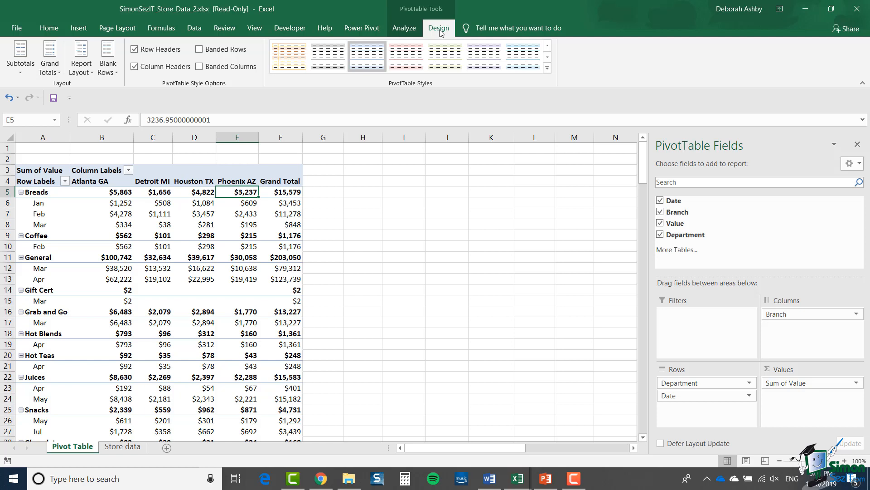
click(91, 72)
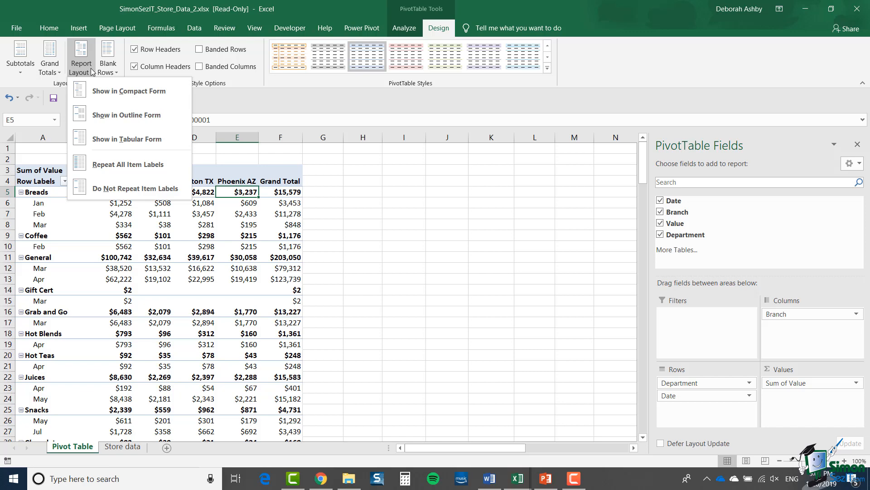
click(146, 139)
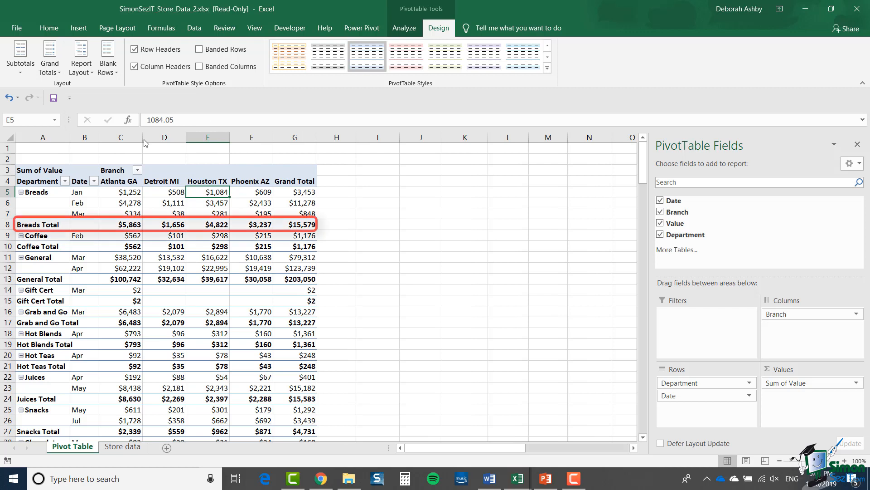